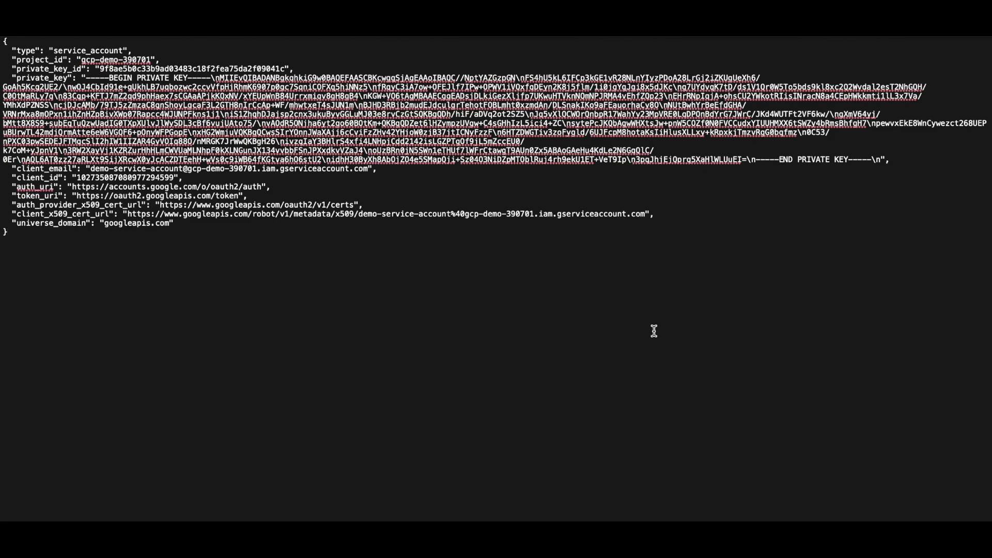
Step: Review the prepared BigQuery JDBC URL that combines the project ID, service account email and private key details
{"action": "key", "text": "ctrl+Right"}
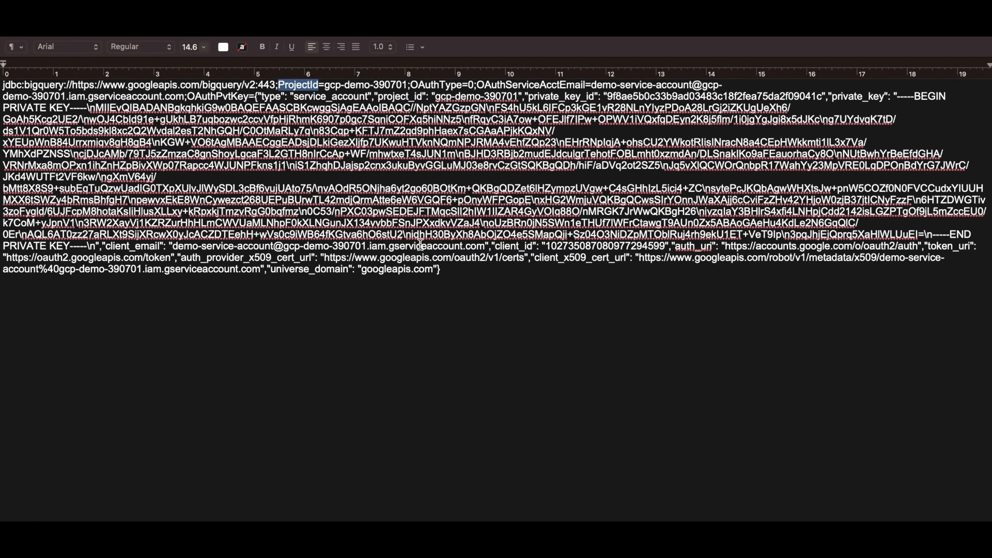
{"action": "double_click", "coordinate": [228, 98]}
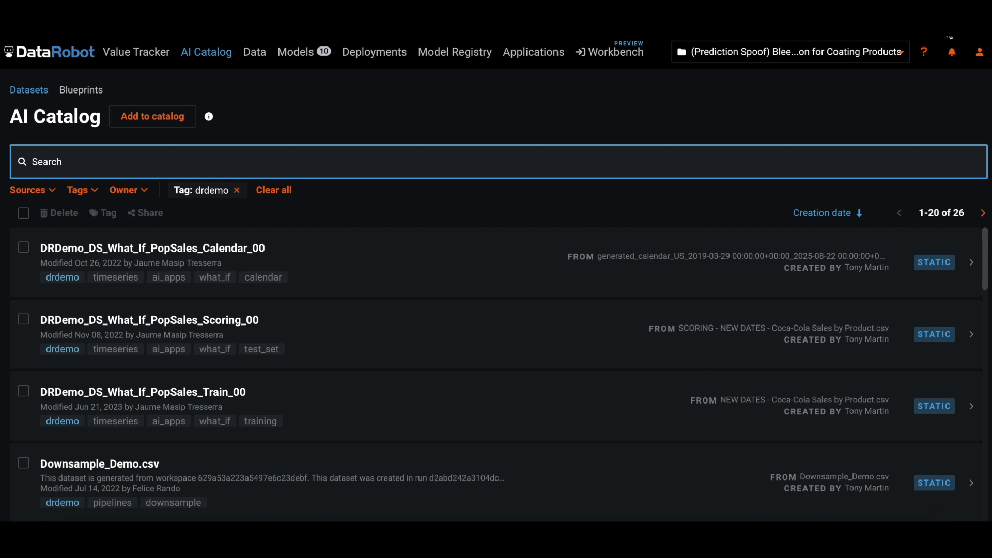
Step: Start a new data connection from My Drivers in the account's data connections and name it "my big query"
{"action": "left_click", "coordinate": [980, 52]}
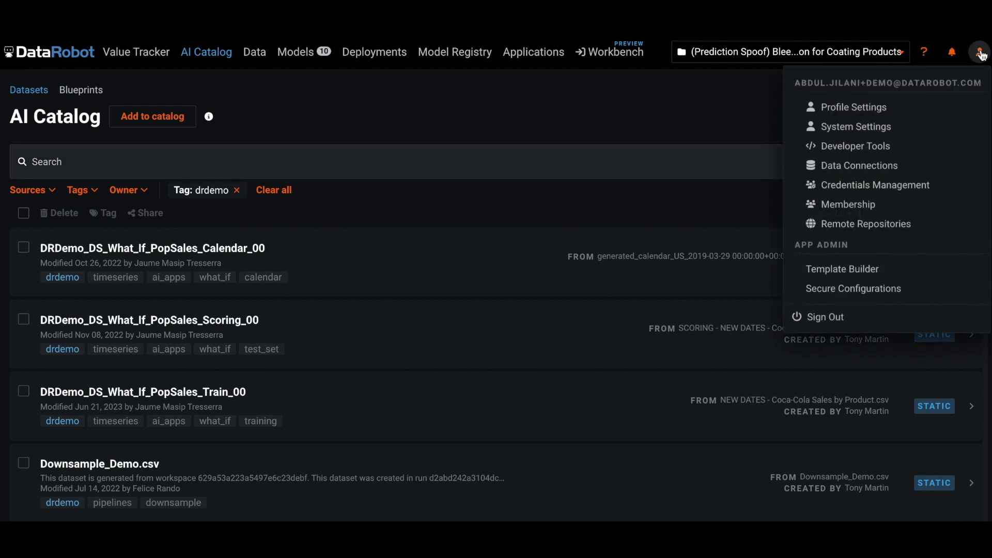
{"action": "left_click", "coordinate": [879, 166]}
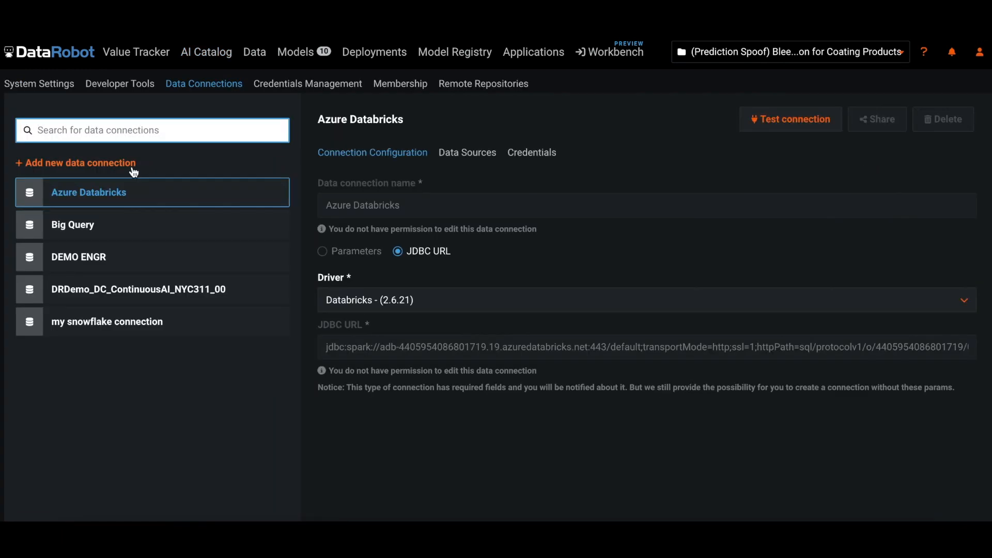
{"action": "left_click", "coordinate": [132, 165]}
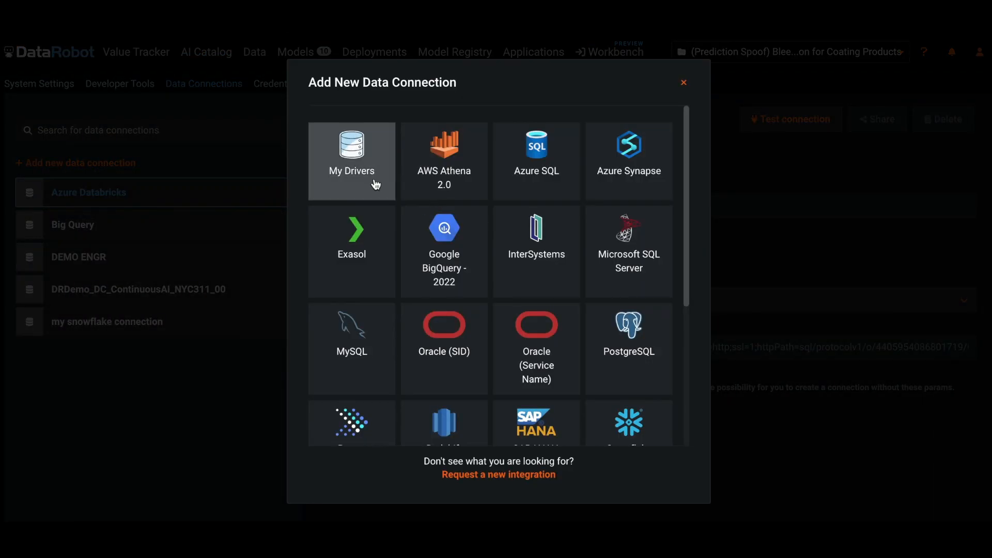
{"action": "left_click", "coordinate": [375, 184]}
{"action": "left_click", "coordinate": [390, 226]}
{"action": "type", "text": "m"}
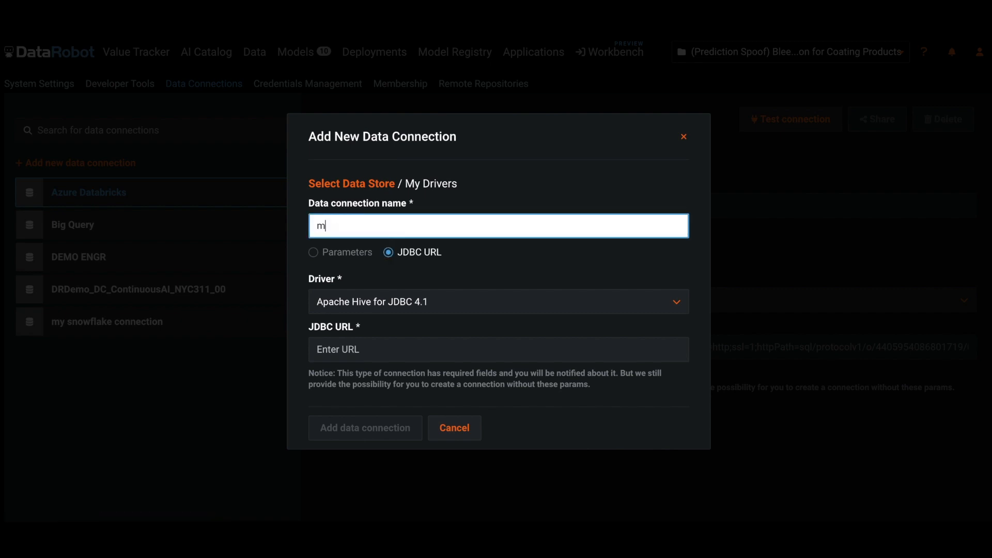
{"action": "type", "text": "y  big query"}
Step: Choose the Google BigQuery - Custom JDBC URL driver, paste the JDBC URL containing the service account private key, and add the connection
{"action": "left_click", "coordinate": [405, 309]}
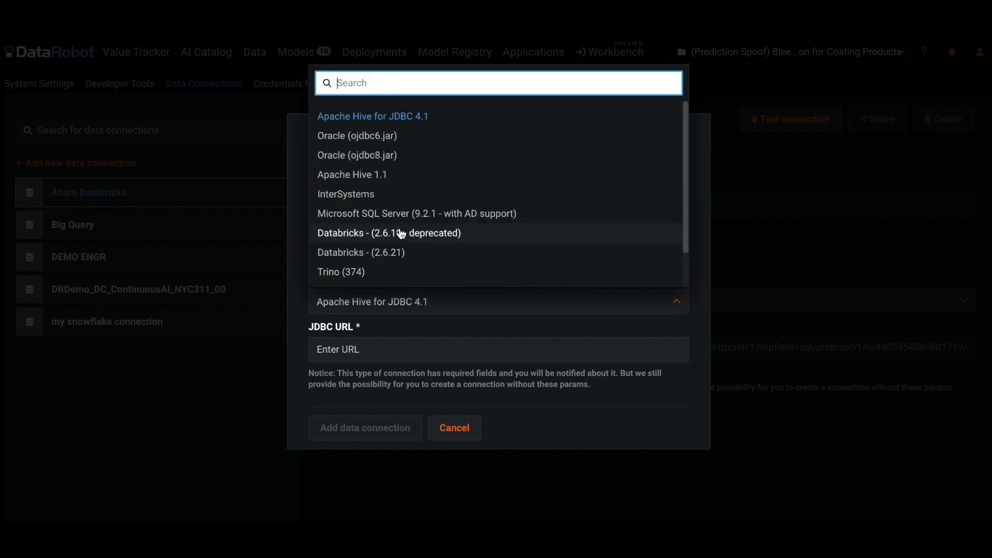
{"action": "scroll", "coordinate": [401, 231], "scroll_direction": "down", "scroll_amount": 2}
{"action": "left_click", "coordinate": [388, 253]}
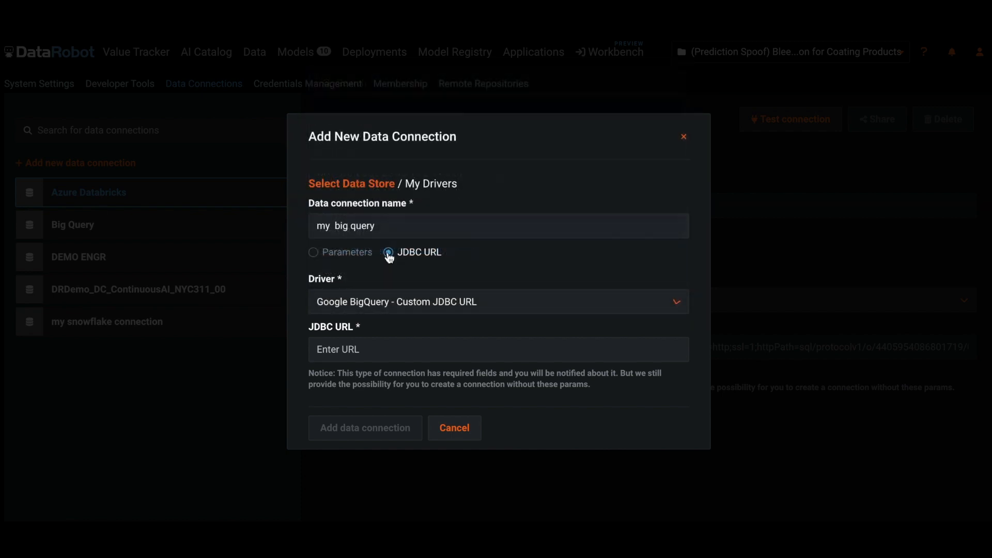
{"action": "left_click", "coordinate": [381, 350]}
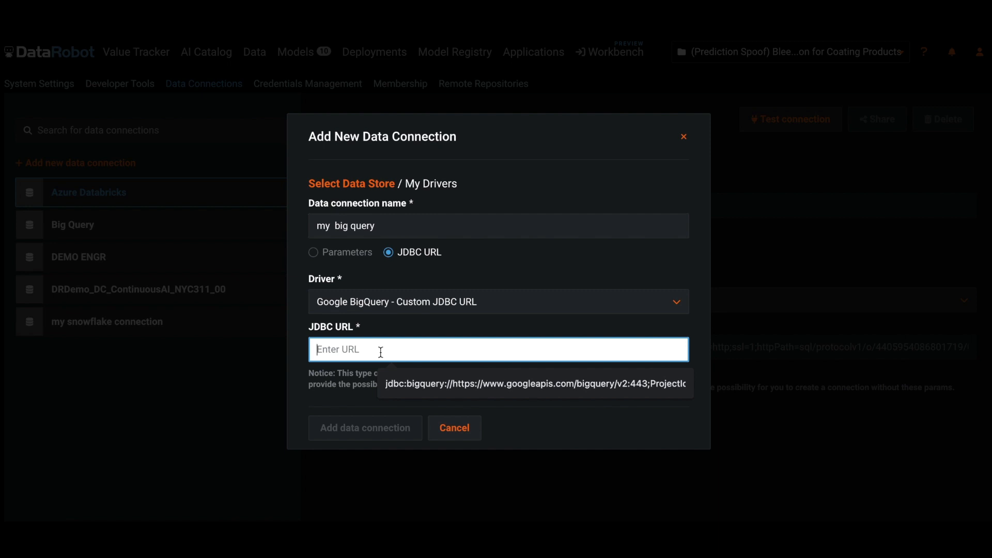
{"action": "key", "text": "ctrl+v"}
{"action": "left_click", "coordinate": [363, 438]}
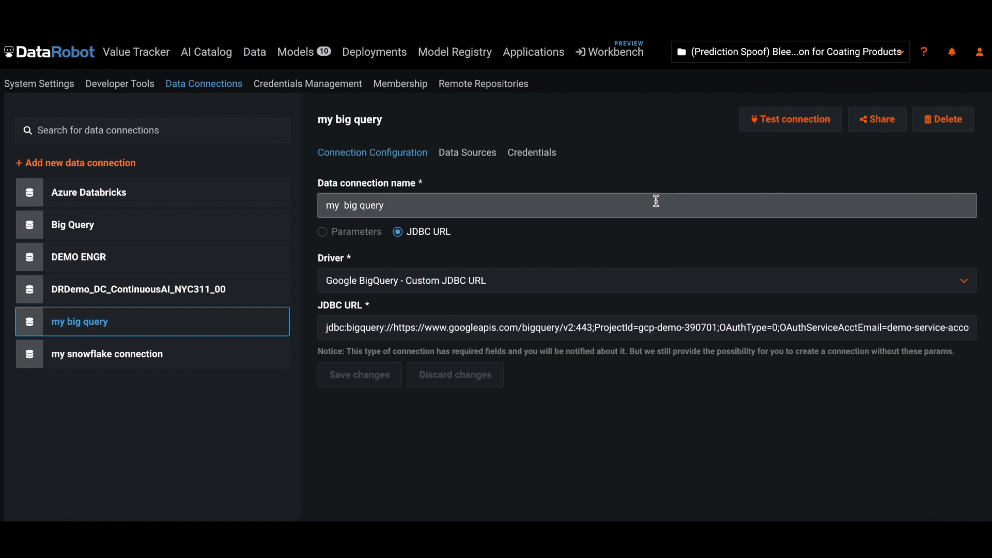
Step: Test the my big query connection by entering a username and password, saving the credentials securely, and close the test dialog
{"action": "left_click", "coordinate": [779, 128]}
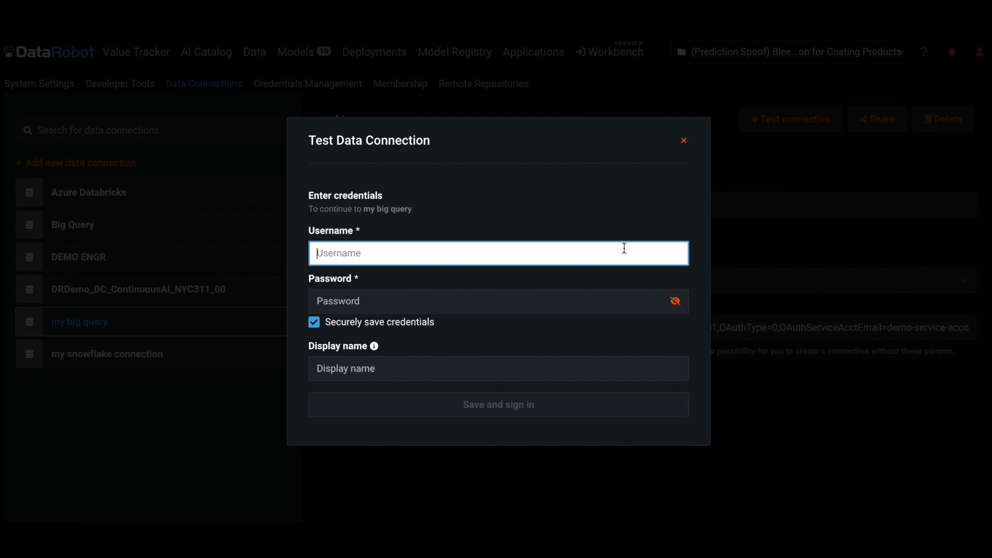
{"action": "type", "text": "exampl"}
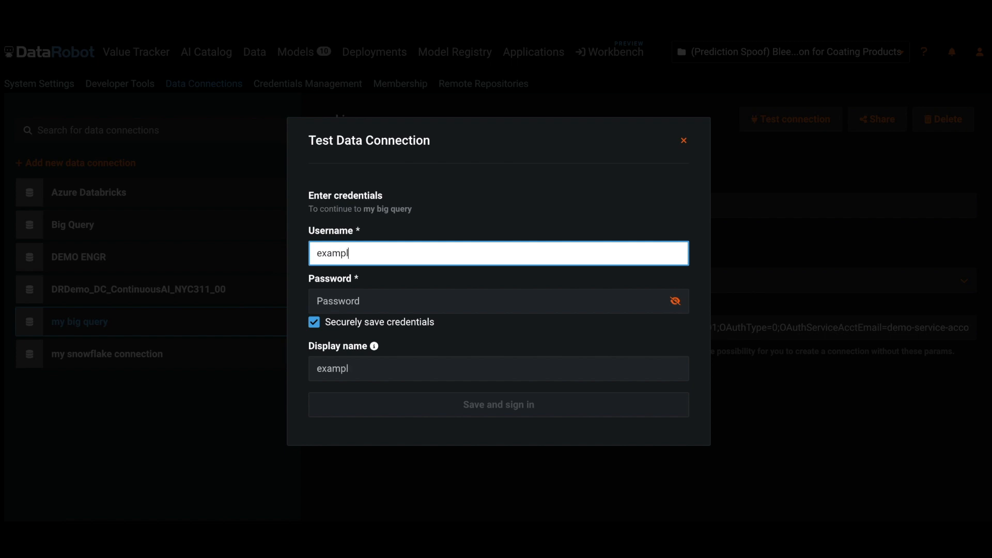
{"action": "type", "text": "e@example.com"}
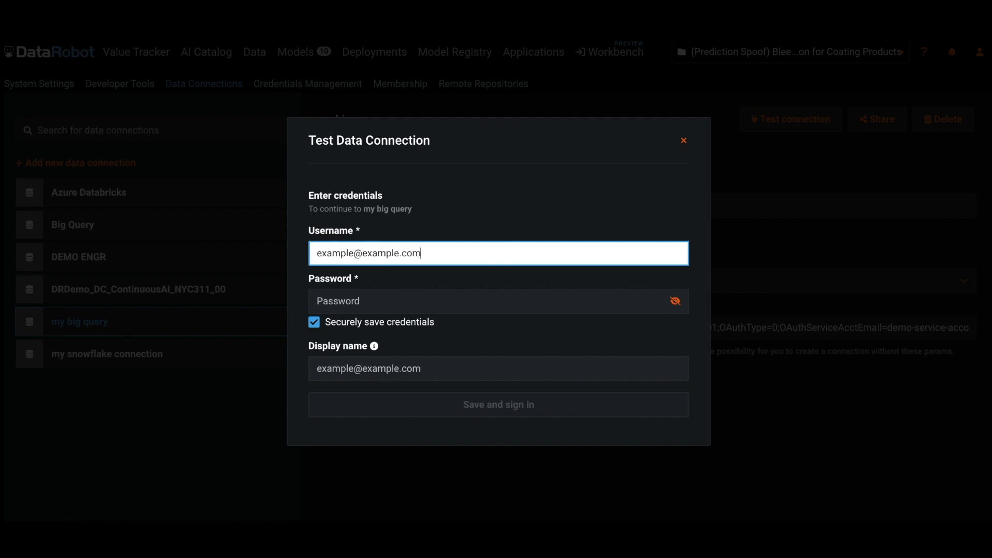
{"action": "key", "text": "Tab"}
{"action": "type", "text": "••••••"}
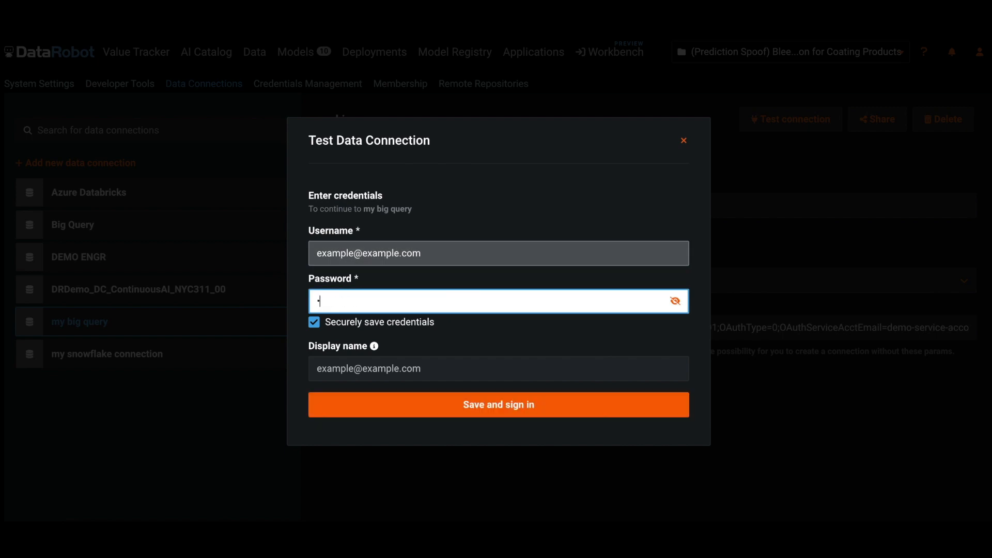
{"action": "left_click", "coordinate": [576, 411]}
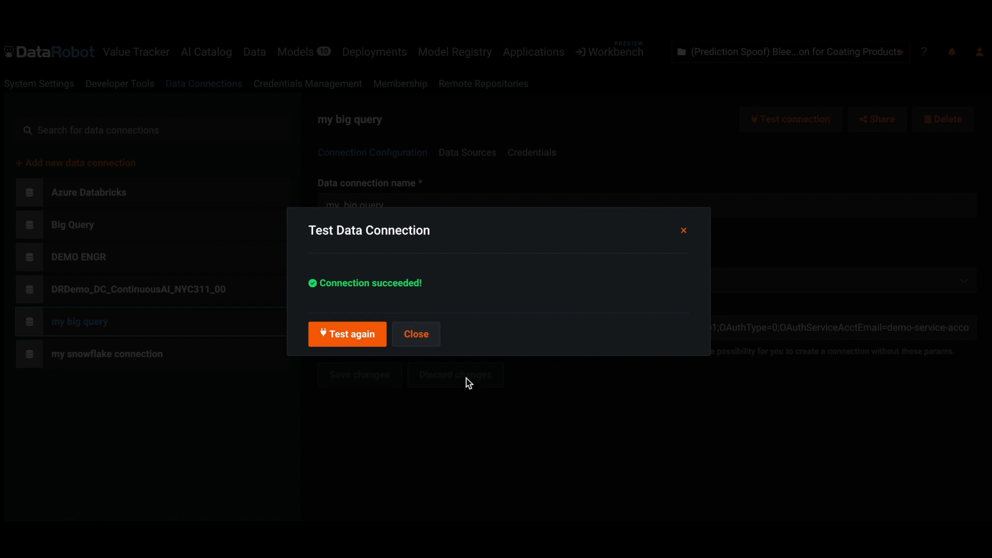
{"action": "left_click", "coordinate": [418, 345]}
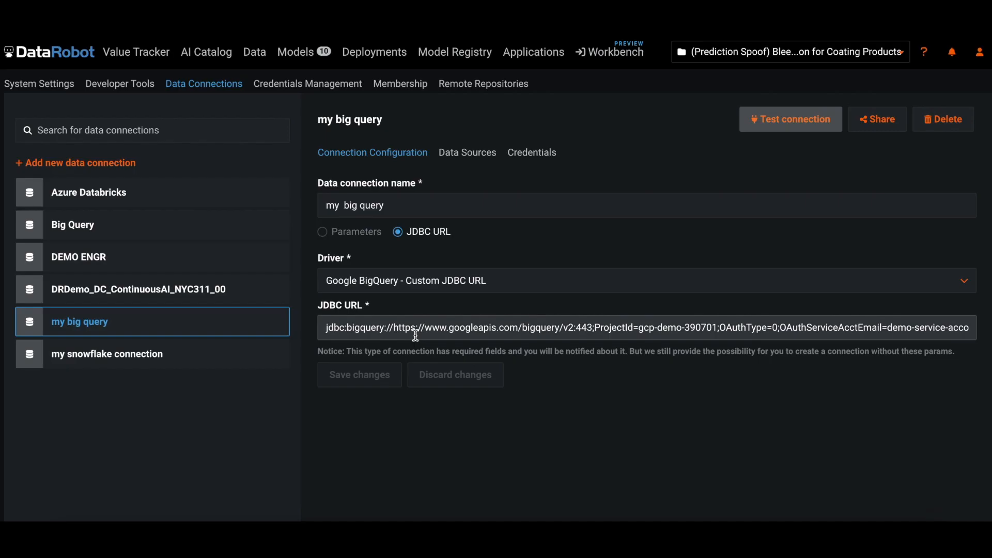
Step: In the AI Catalog, start adding data from the existing data connection "my big query"
{"action": "left_click", "coordinate": [224, 62]}
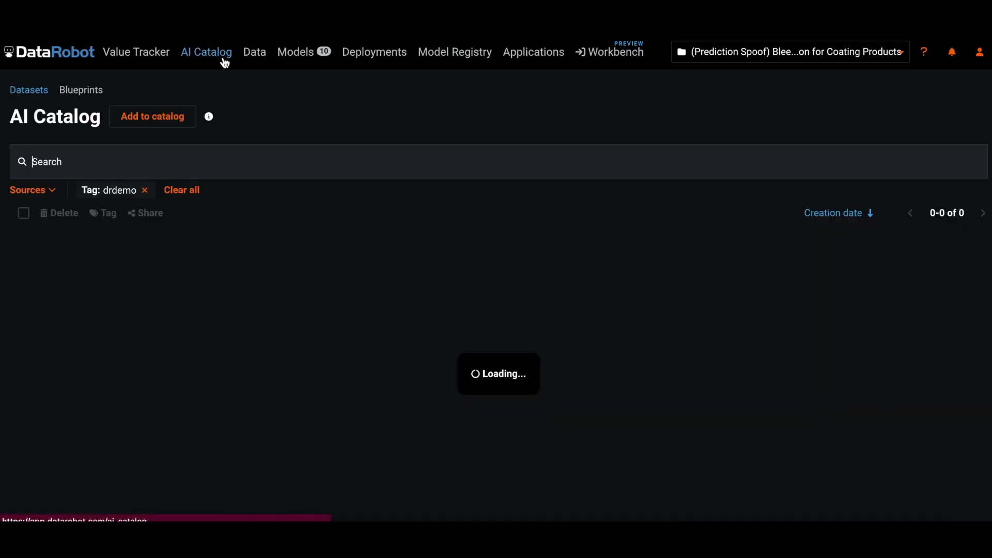
{"action": "left_click", "coordinate": [179, 119]}
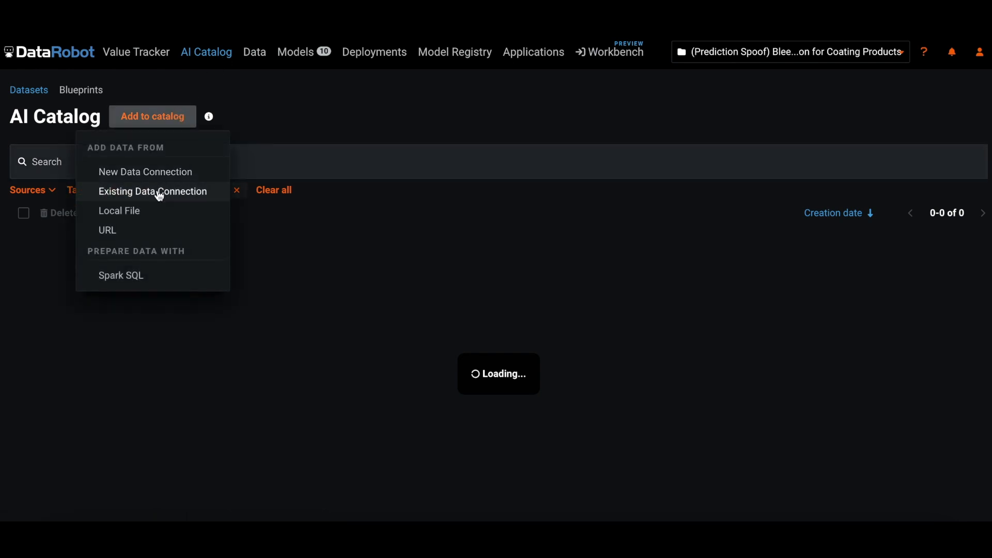
{"action": "left_click", "coordinate": [160, 196]}
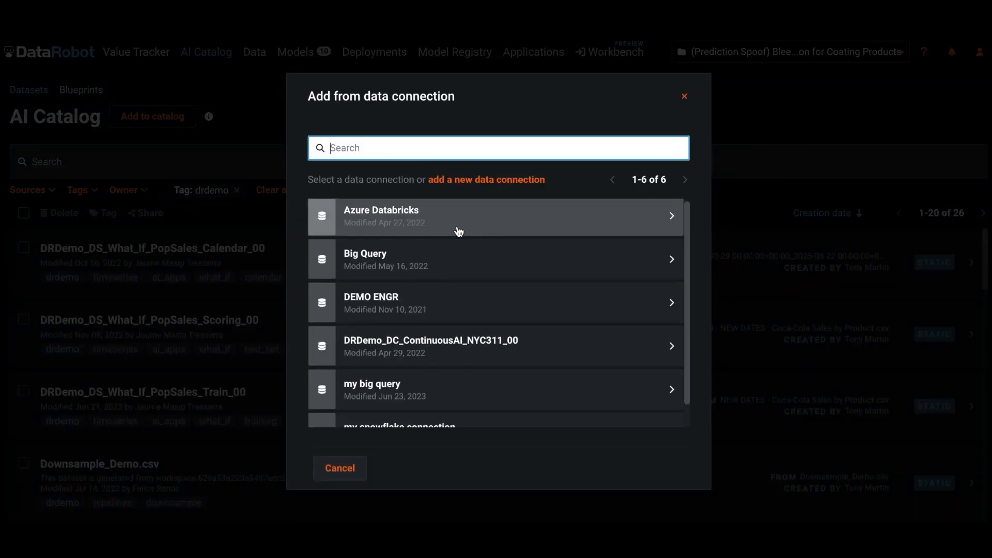
{"action": "scroll", "coordinate": [458, 229], "scroll_direction": "down", "scroll_amount": 1}
{"action": "left_click", "coordinate": [427, 365]}
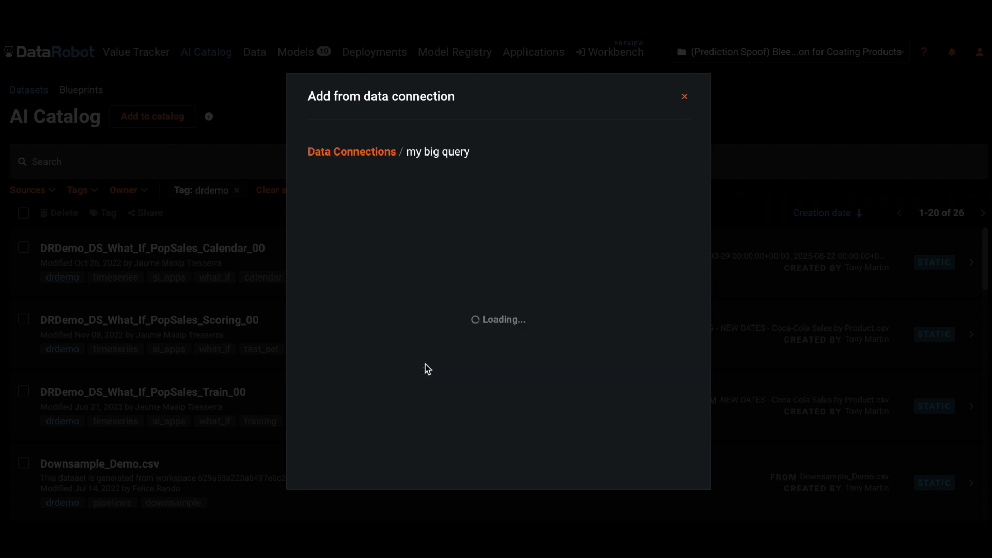
{"action": "left_click", "coordinate": [410, 241]}
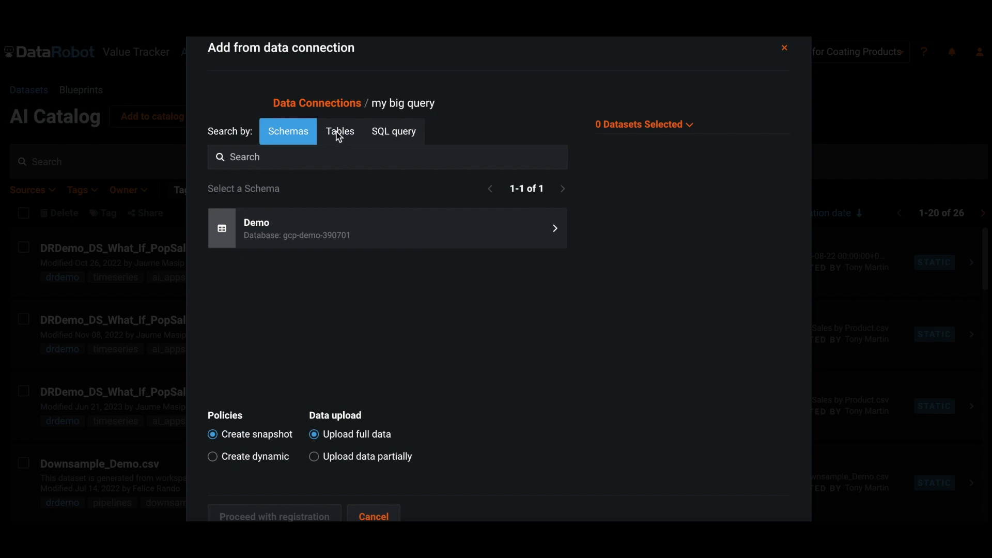
Step: Select the 10K_Lending_club table from the Demo schema and register it as a snapshot with full data upload
{"action": "left_click", "coordinate": [343, 134]}
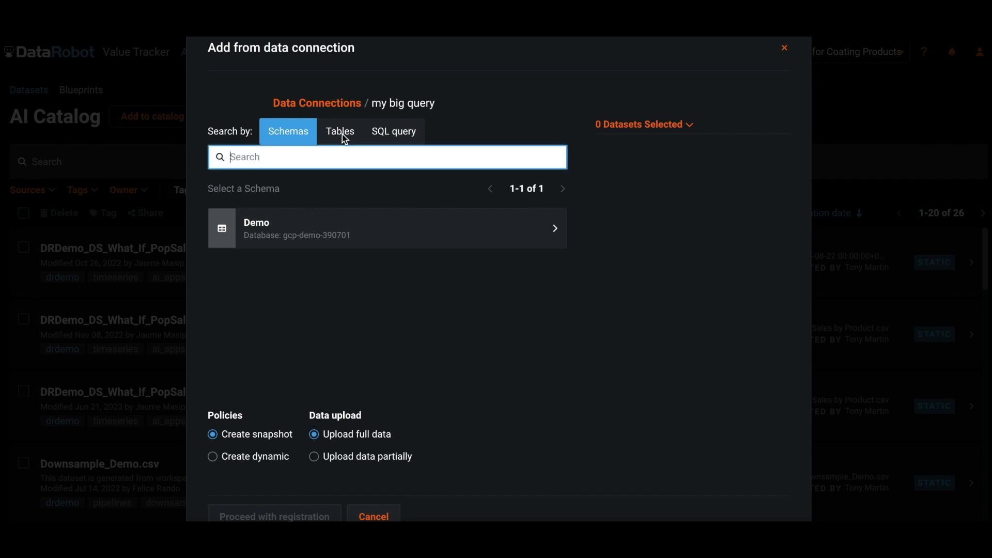
{"action": "left_click", "coordinate": [315, 227]}
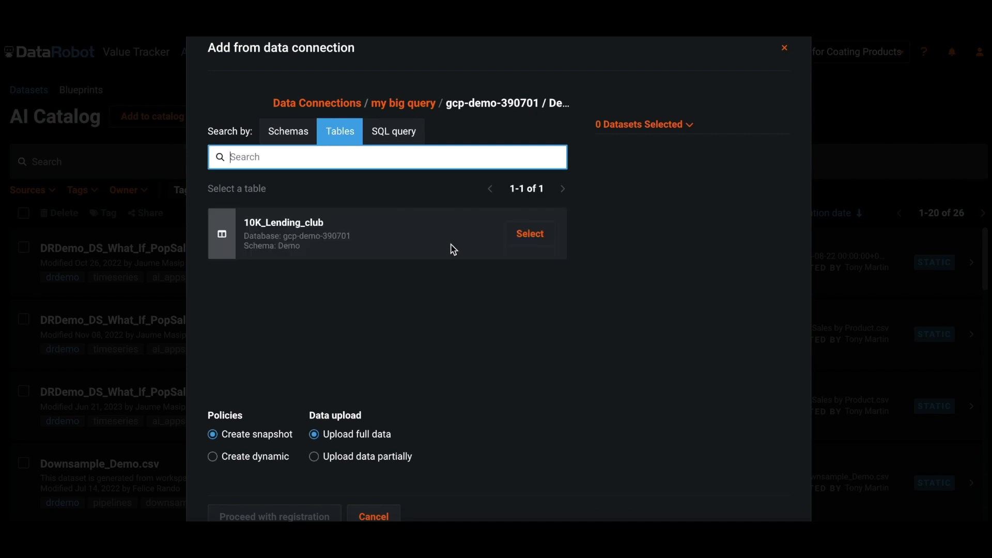
{"action": "left_click", "coordinate": [528, 236]}
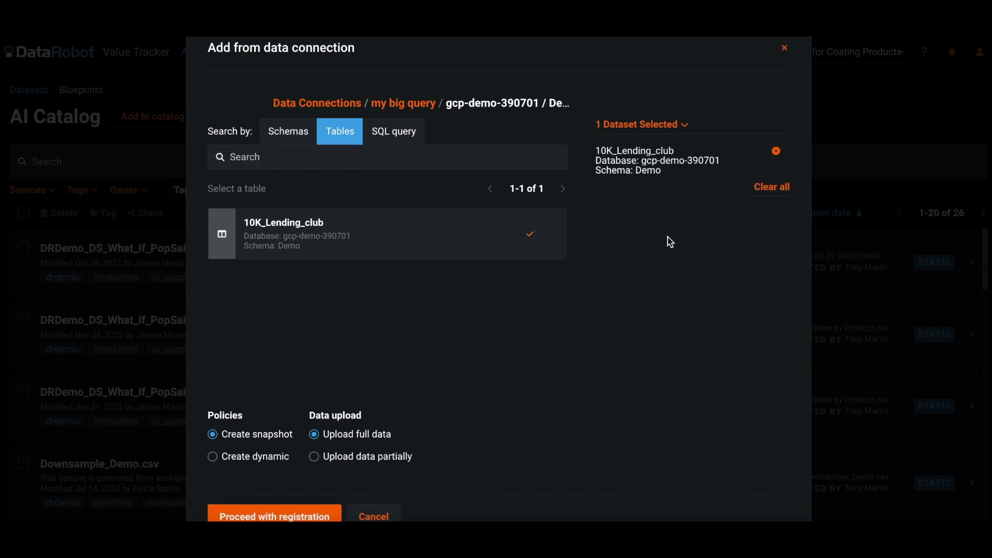
{"action": "left_click", "coordinate": [315, 514]}
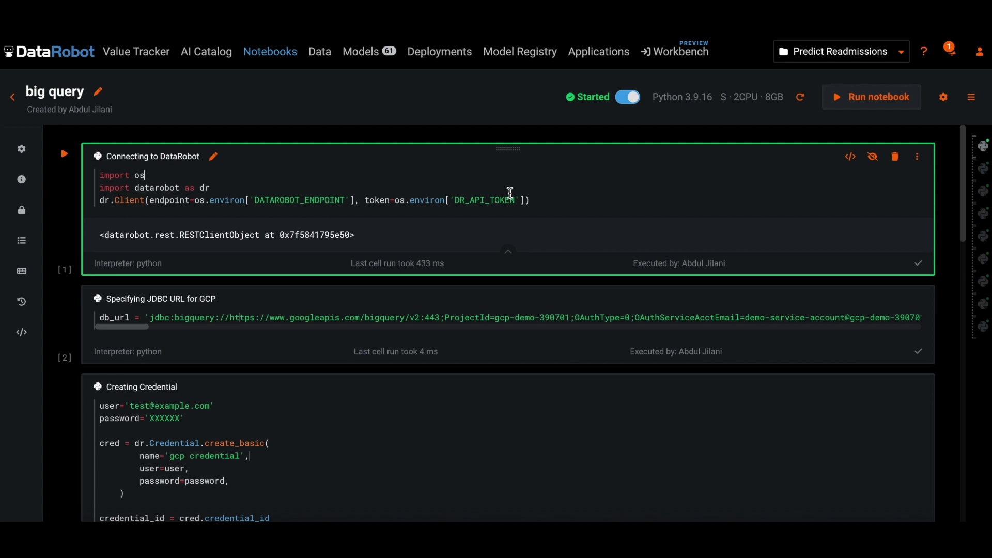
Step: Examine the big query notebook's cells covering the JDBC URL, credential, driver, data connection, connection test, query and AI Catalog dataset creation
{"action": "left_click", "coordinate": [401, 318]}
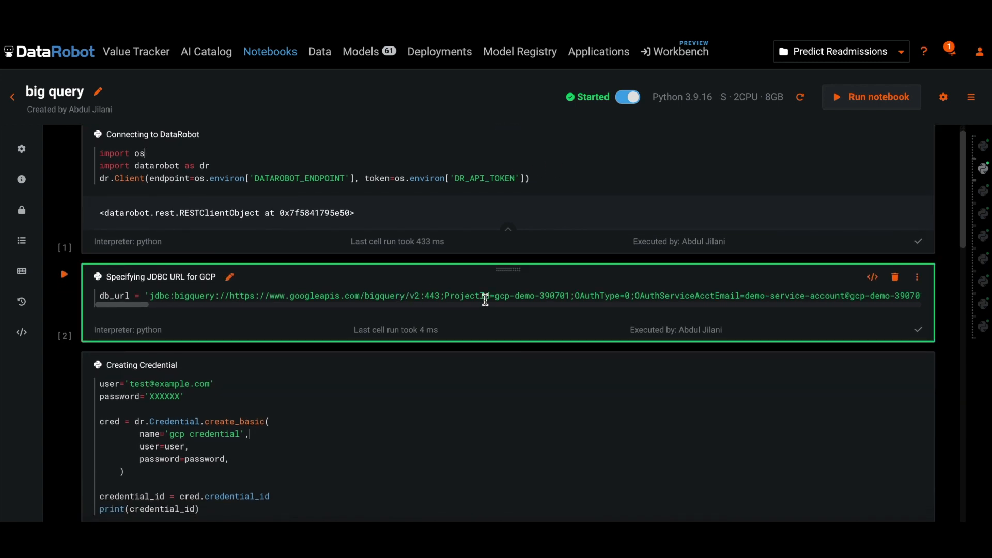
{"action": "scroll", "coordinate": [466, 309], "scroll_direction": "down", "scroll_amount": 2}
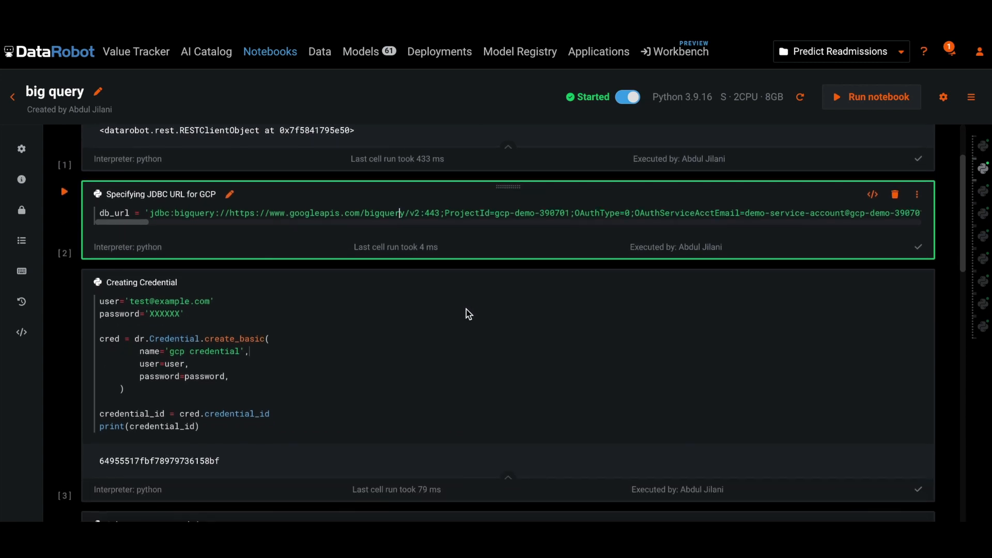
{"action": "scroll", "coordinate": [191, 352], "scroll_direction": "down", "scroll_amount": 5}
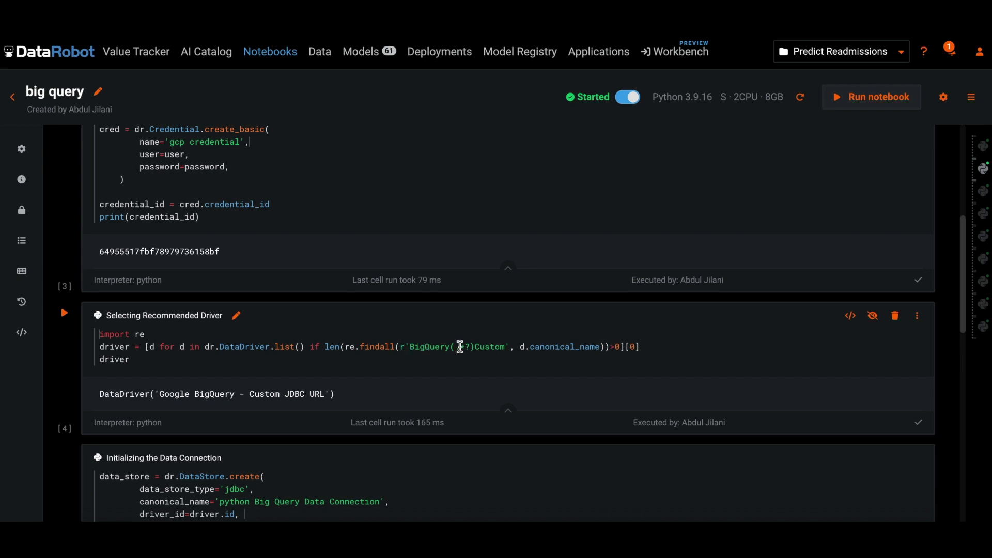
{"action": "scroll", "coordinate": [459, 345], "scroll_direction": "down", "scroll_amount": 4}
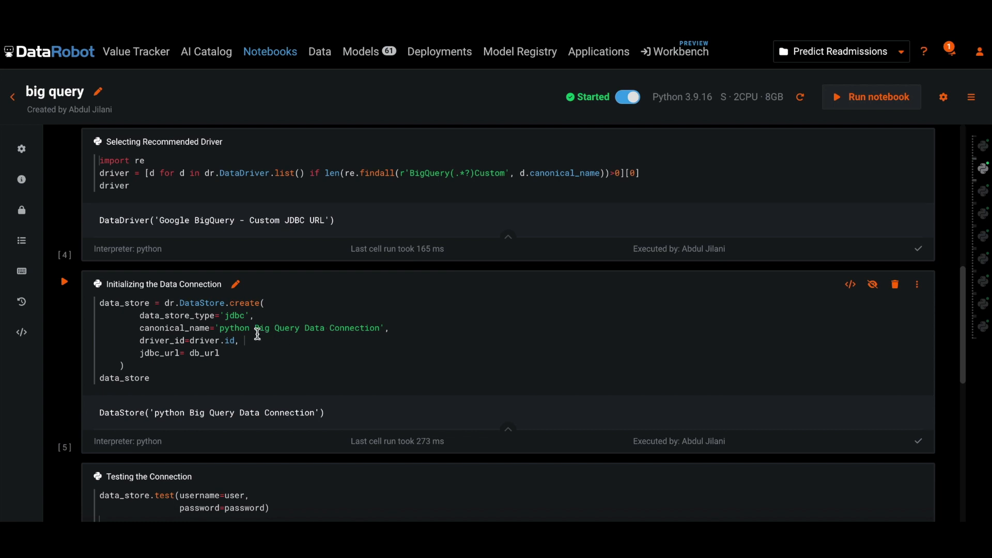
{"action": "scroll", "coordinate": [258, 335], "scroll_direction": "down", "scroll_amount": 4}
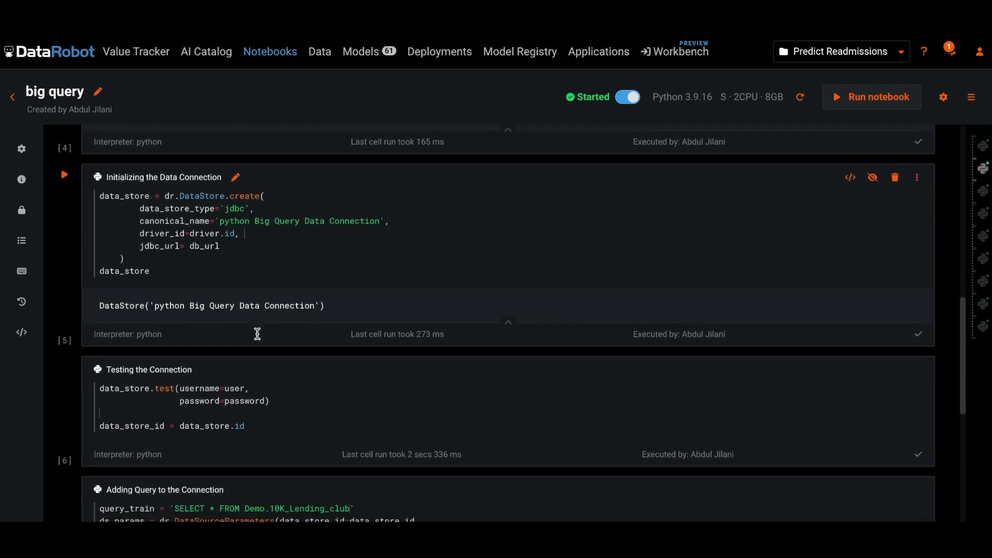
{"action": "scroll", "coordinate": [258, 335], "scroll_direction": "down", "scroll_amount": 2}
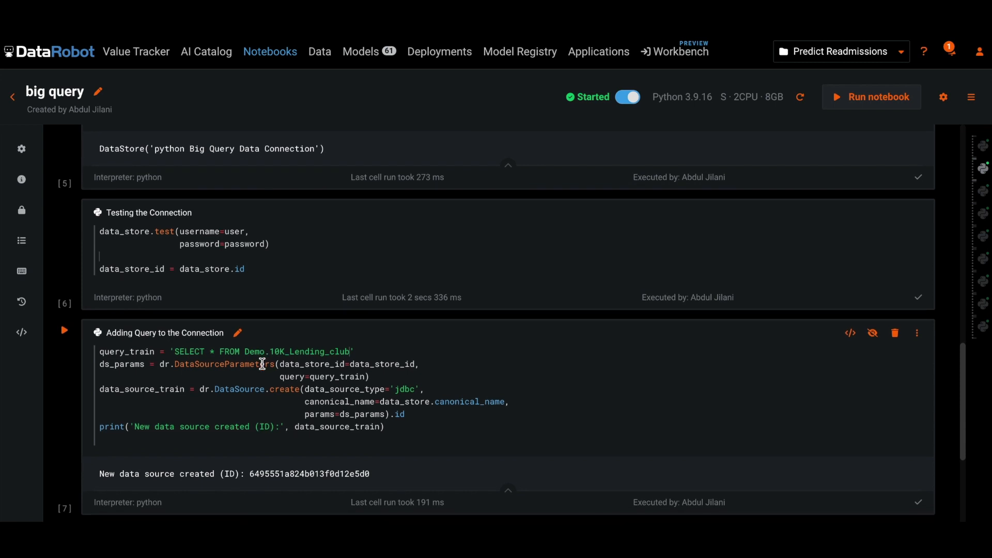
{"action": "scroll", "coordinate": [262, 364], "scroll_direction": "down", "scroll_amount": 4}
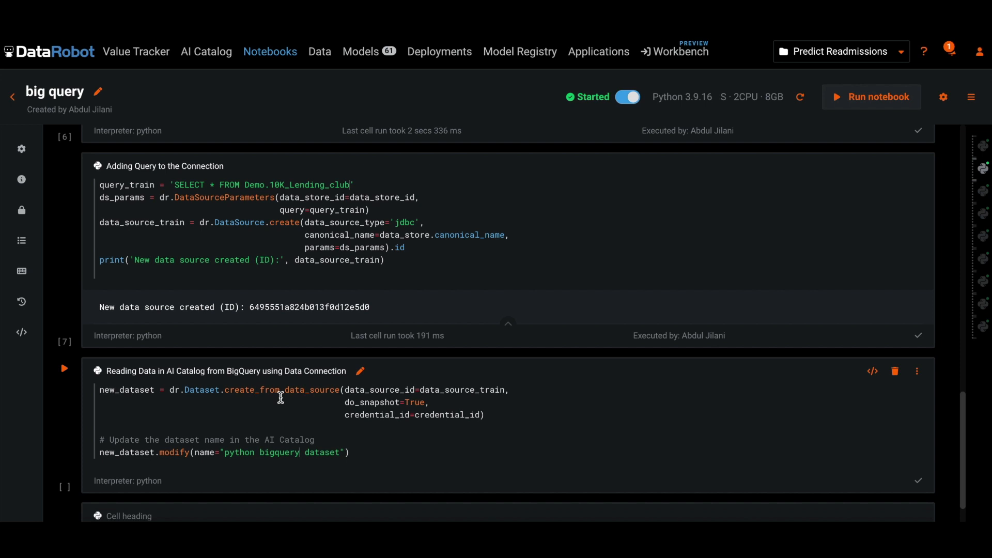
{"action": "scroll", "coordinate": [281, 398], "scroll_direction": "down", "scroll_amount": 2}
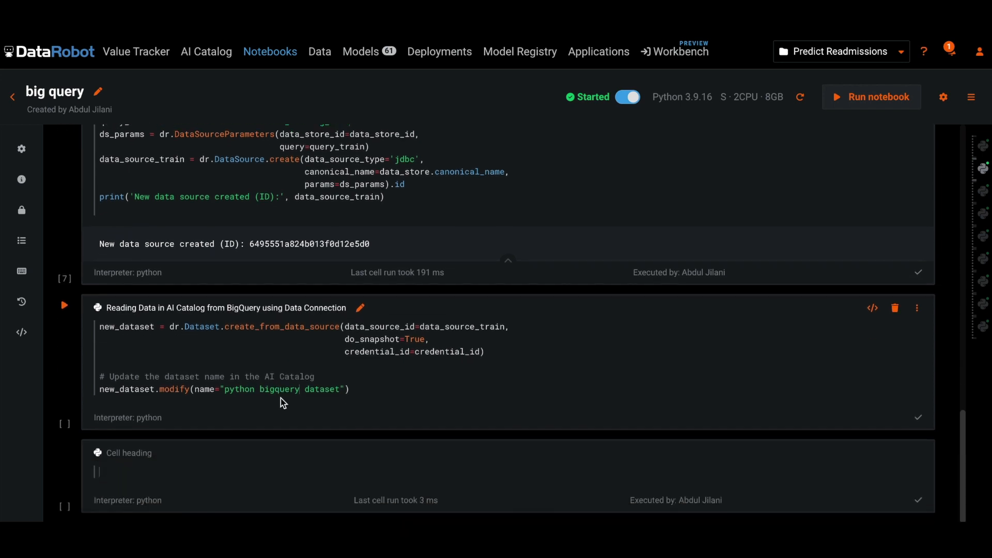